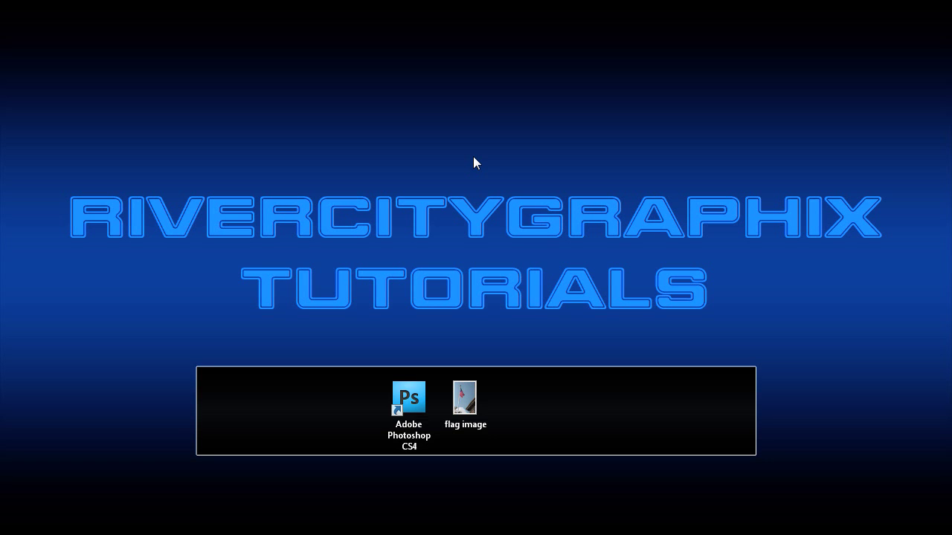
Step: Launch Photoshop CS4 and open flag image.JPG
double_click(408, 398)
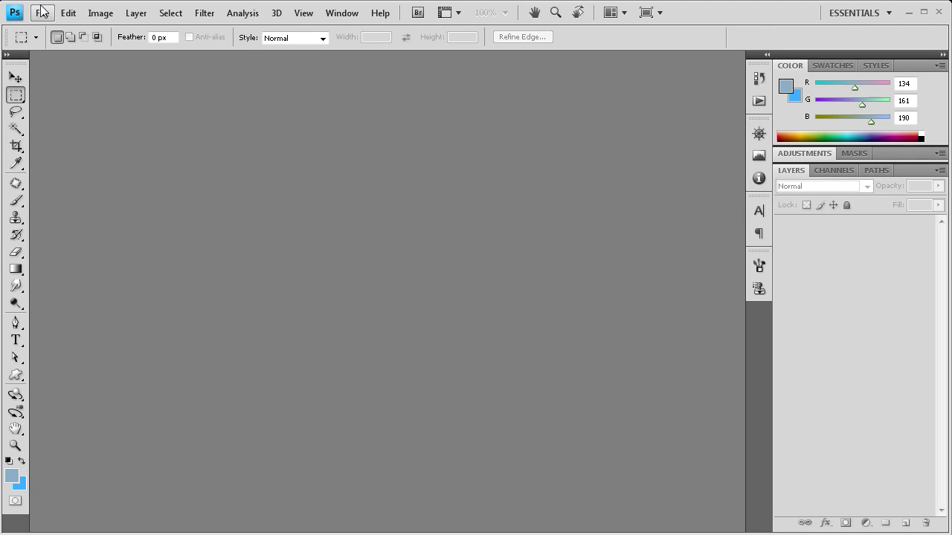
left_click(42, 13)
left_click(44, 40)
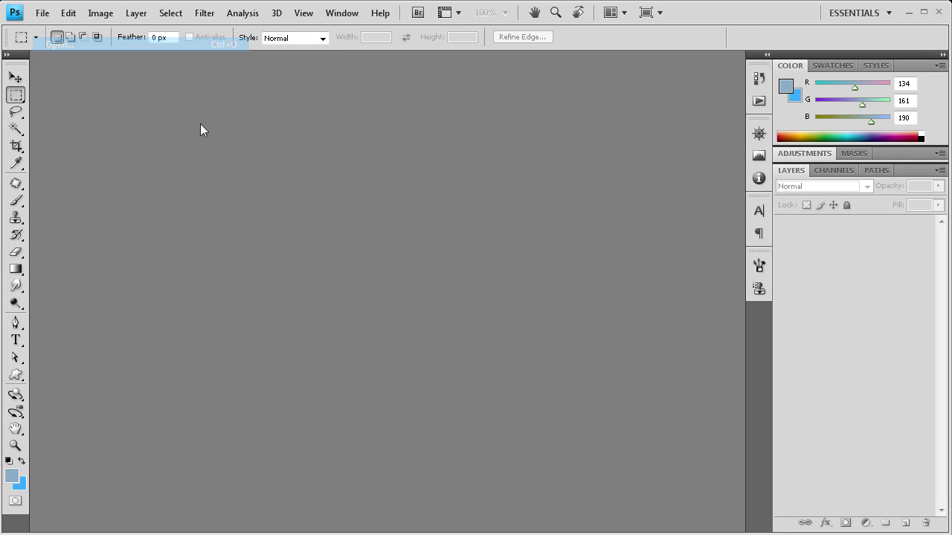
left_click(394, 125)
left_click(703, 337)
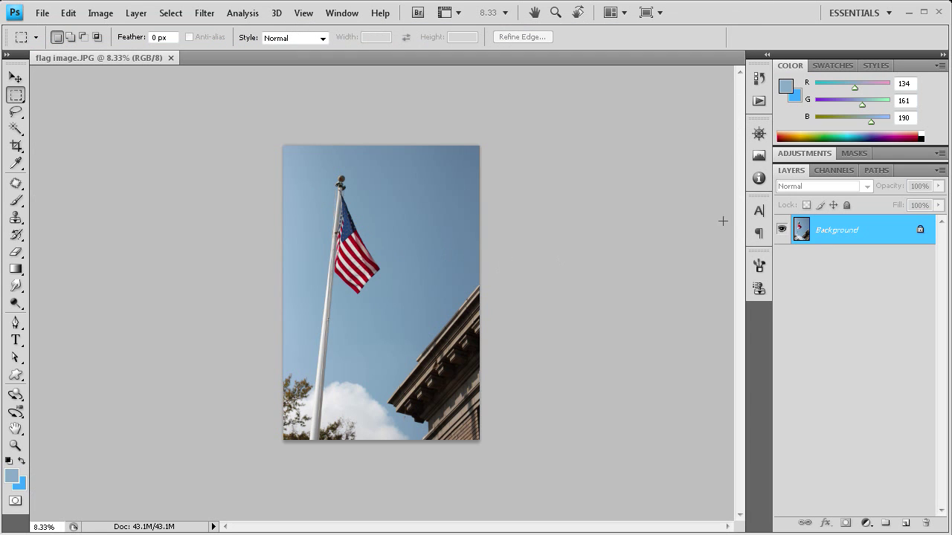
Step: Convert the Background into Layer 0, zoom in, and select the Move tool
double_click(840, 236)
key("Return")
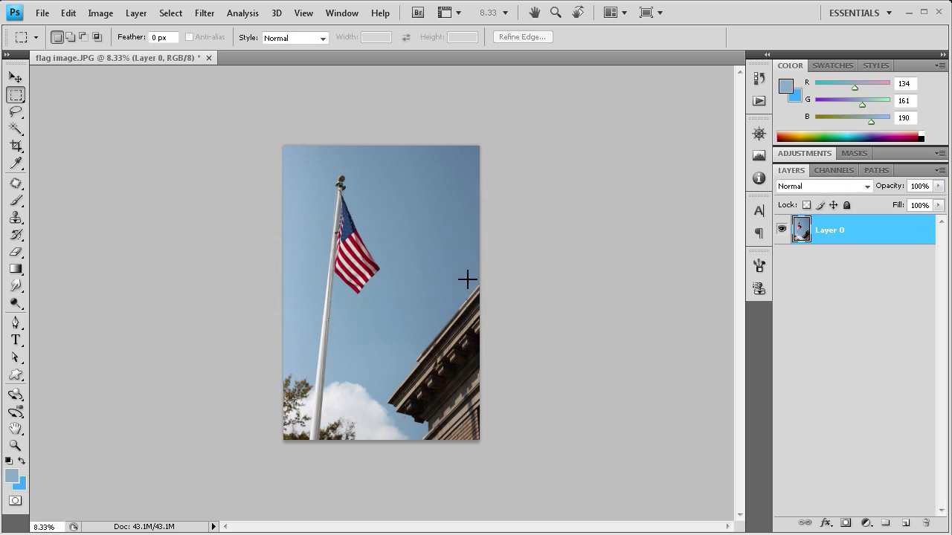
key("ctrl+0")
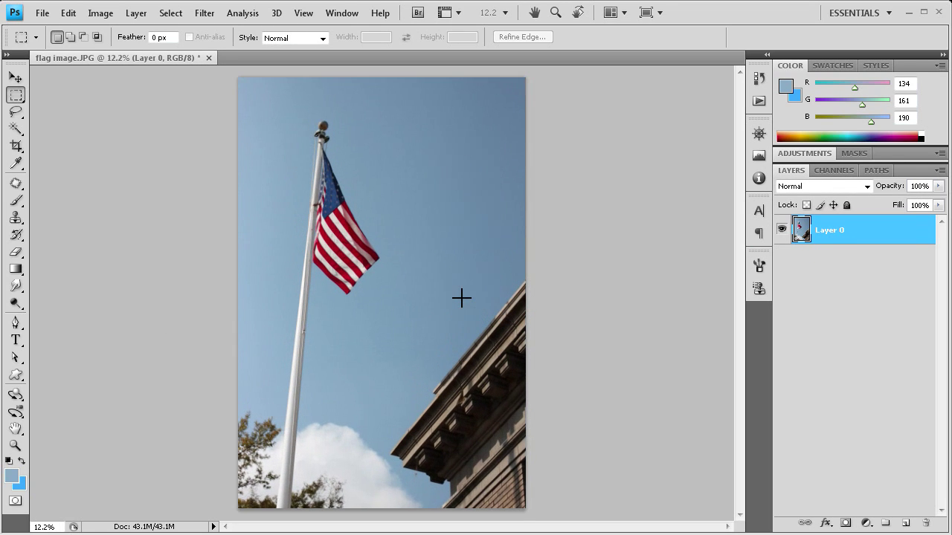
left_click(15, 77)
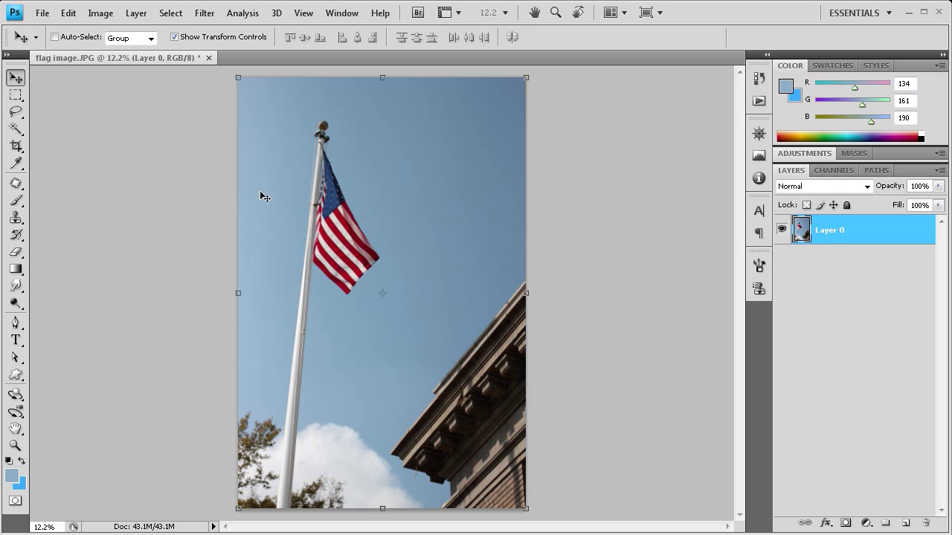
left_click(101, 15)
Step: Add a Vibrance 1 adjustment layer above Layer 0 with the Layers panel's adjustment button
mouse_move(116, 60)
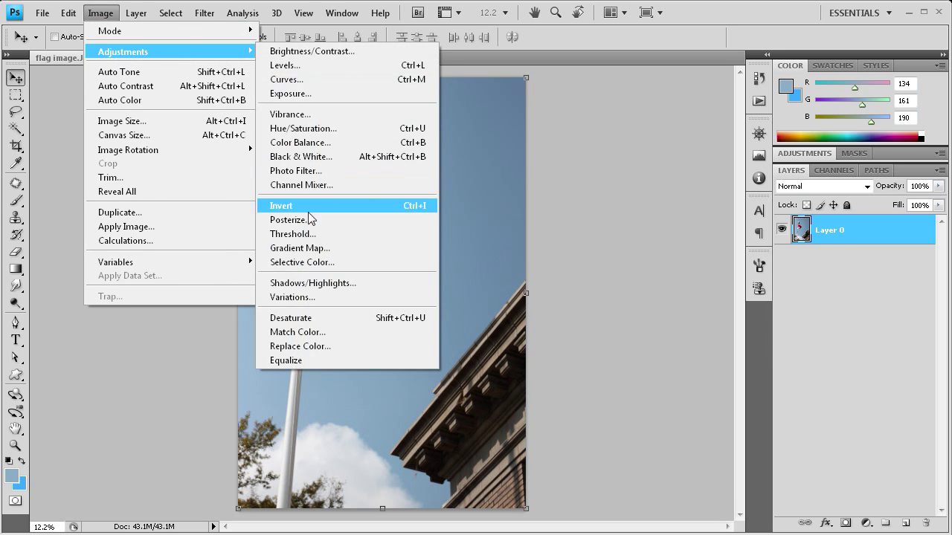
left_click(668, 4)
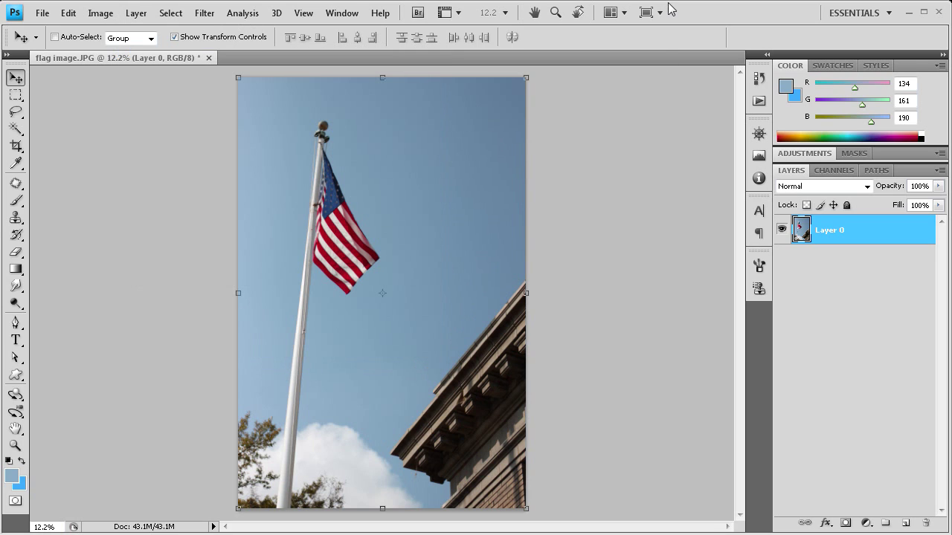
left_click(866, 523)
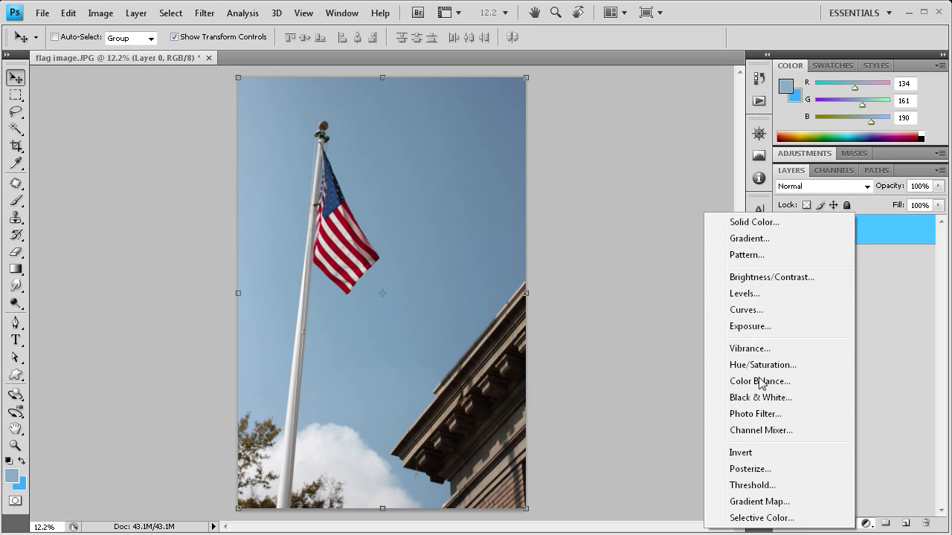
left_click(764, 355)
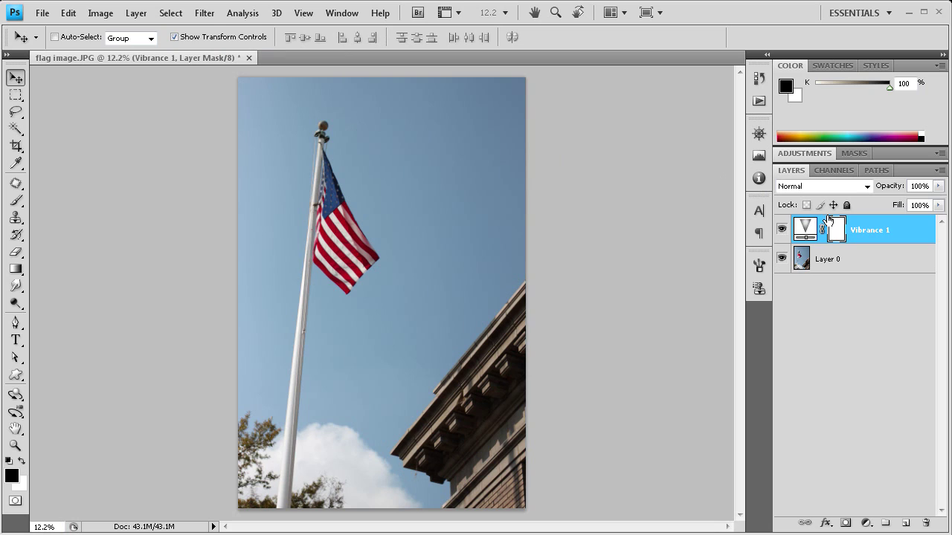
Step: Push Vibrance 1's Vibrance slider to +100, leaving Saturation at 0
double_click(816, 235)
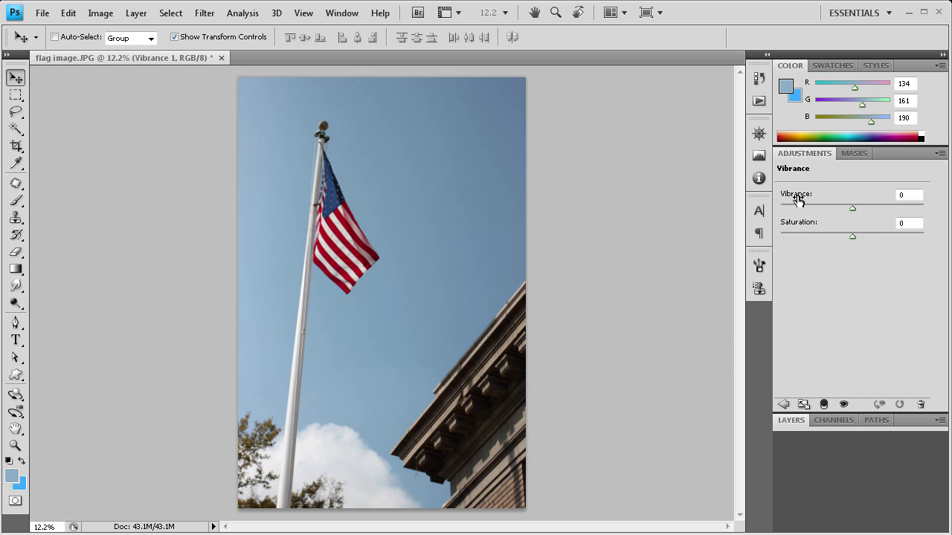
left_click_drag(850, 207, 929, 218)
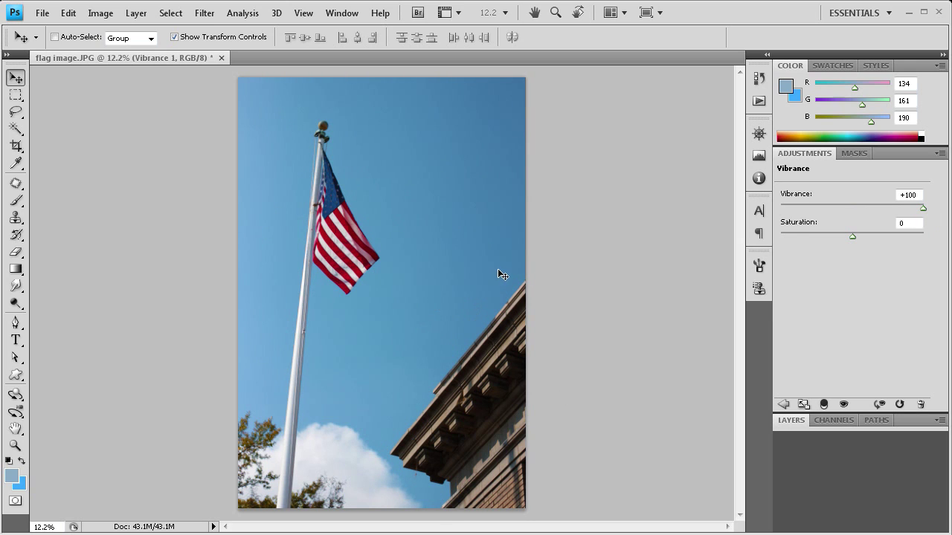
left_click_drag(924, 209, 853, 212)
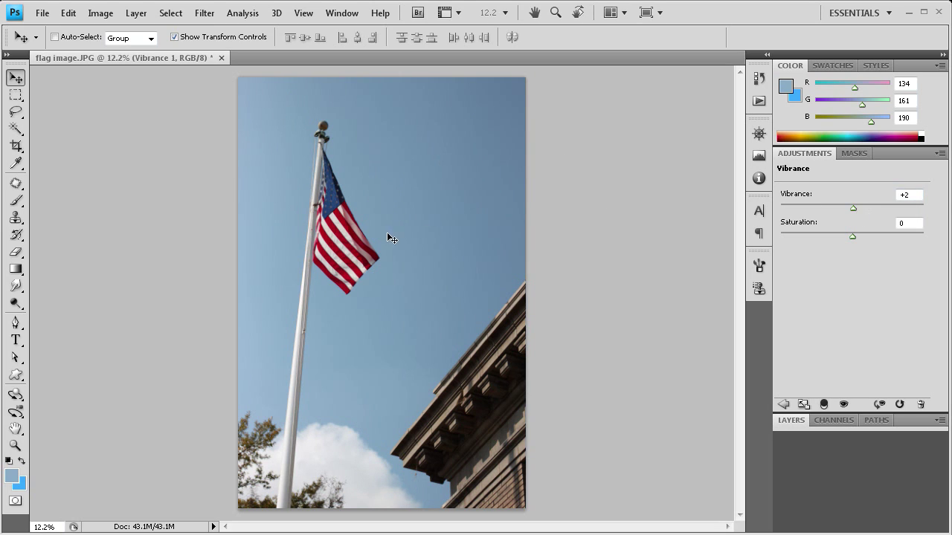
left_click_drag(856, 210, 949, 211)
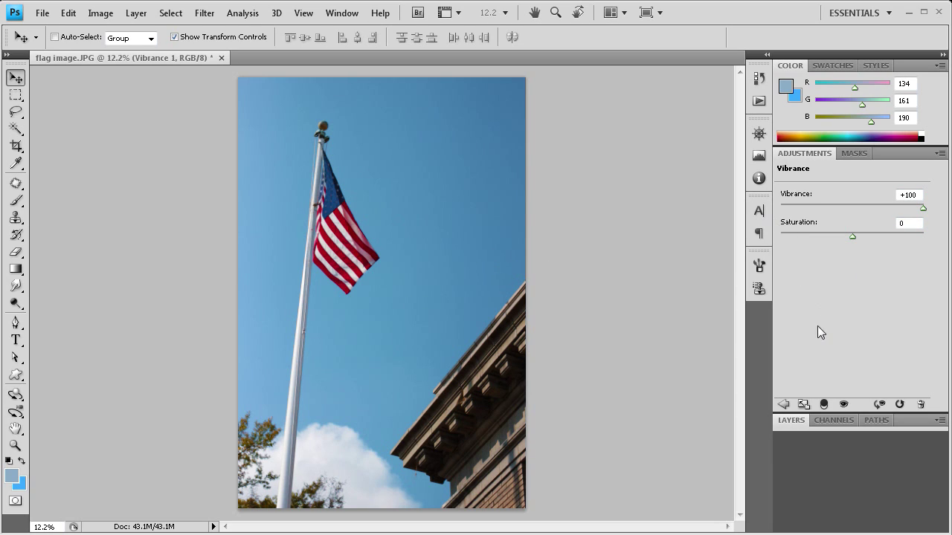
Step: Hide the Vibrance 1 layer and make Layer 0 active
left_click(789, 422)
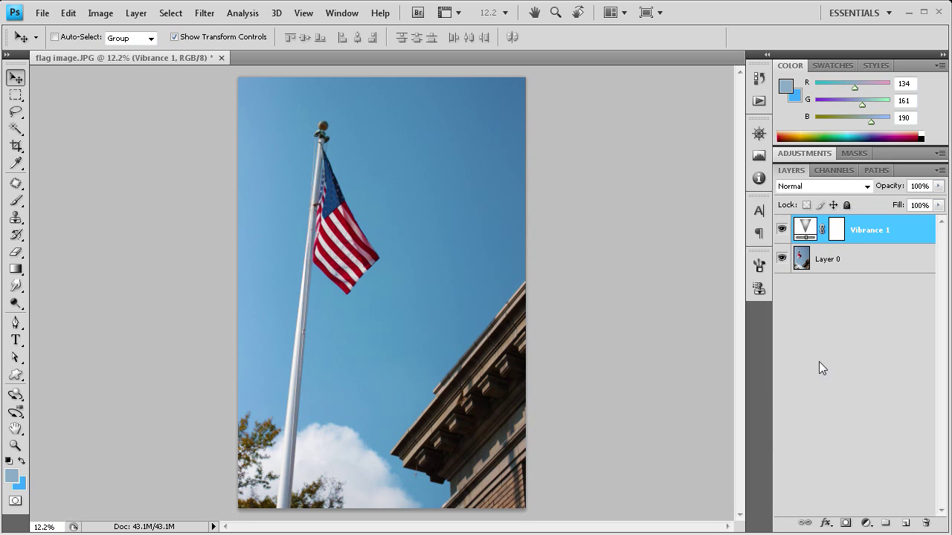
left_click(781, 229)
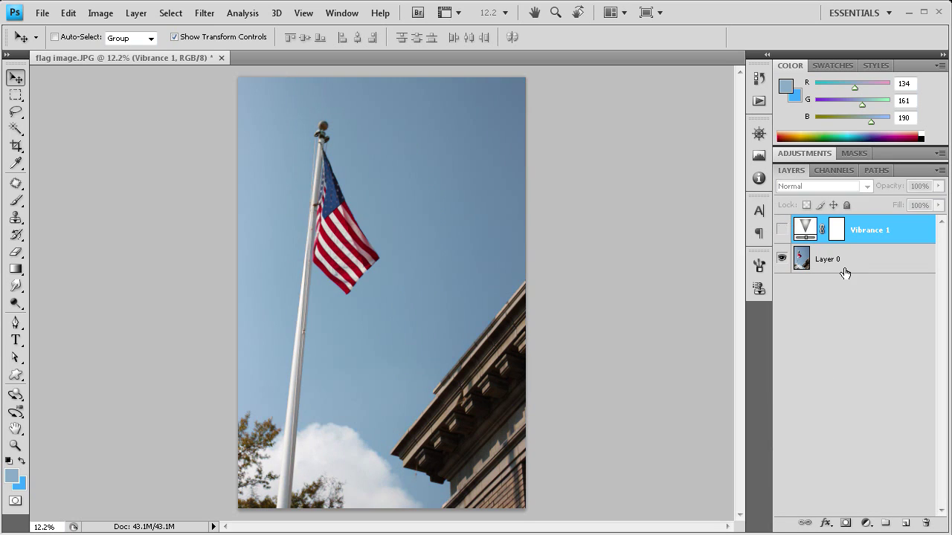
left_click(845, 273)
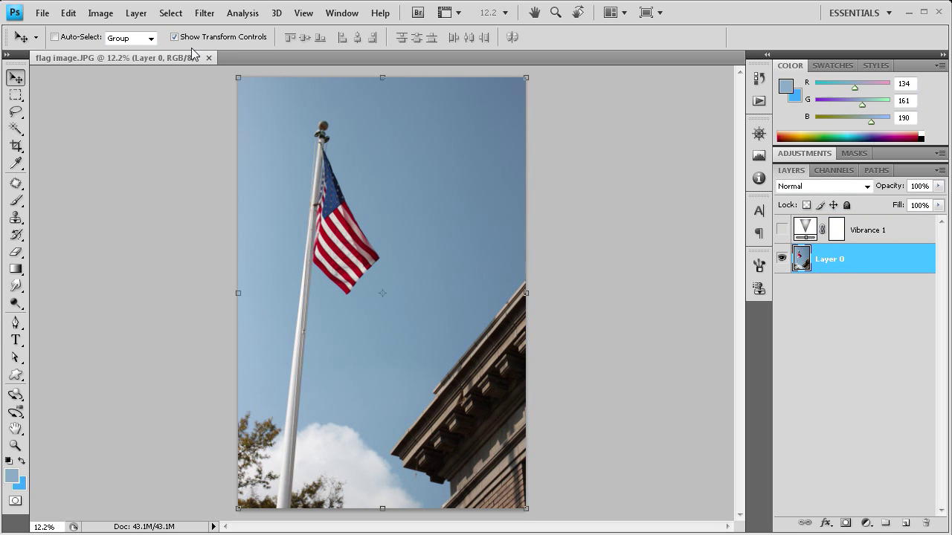
Step: Magic Wand-select all six sky regions around the flag into one selection
left_click(23, 130)
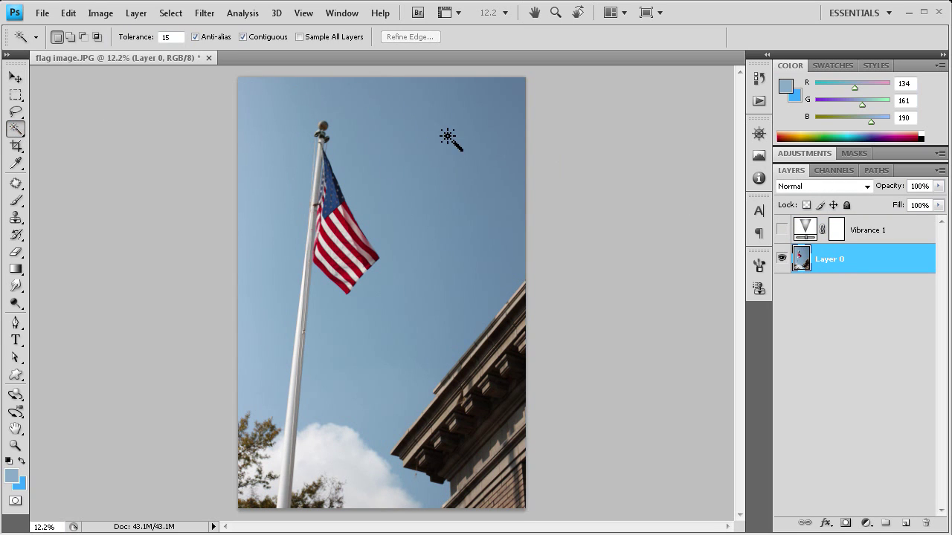
left_click(409, 155)
left_click(280, 117)
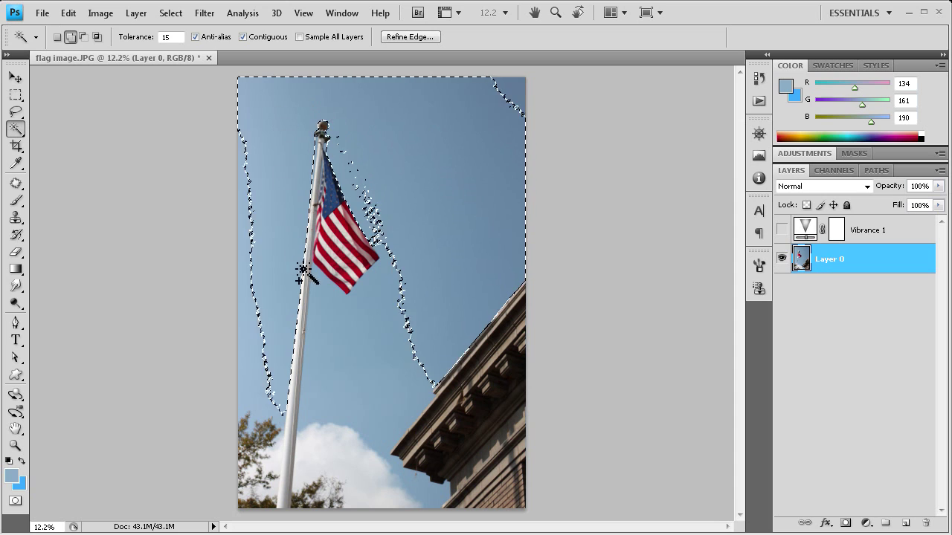
left_click(363, 333)
left_click(260, 336)
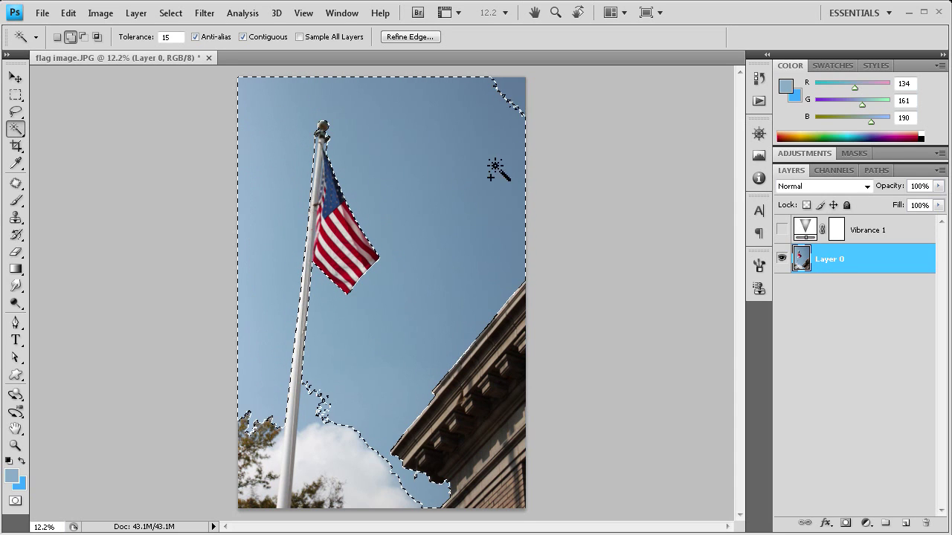
left_click(513, 97)
left_click(308, 419, "shift")
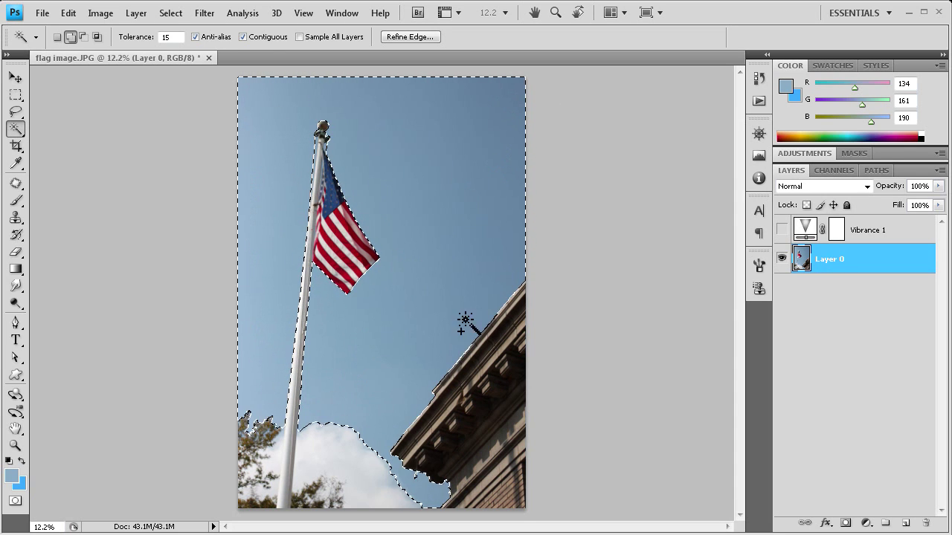
Step: Copy the sky selection to a new Layer 1 with Layer via Copy, then check it by toggling Layer 0
left_click(16, 96)
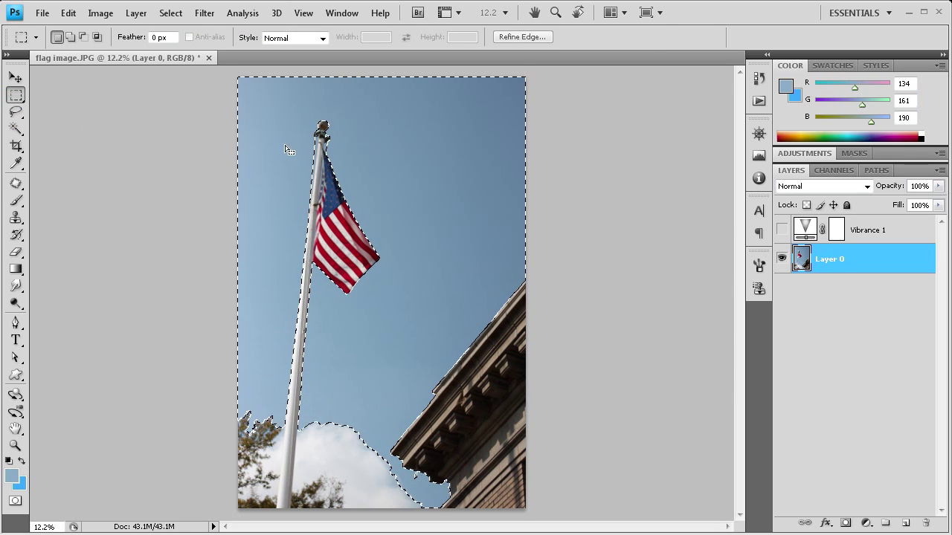
right_click(283, 119)
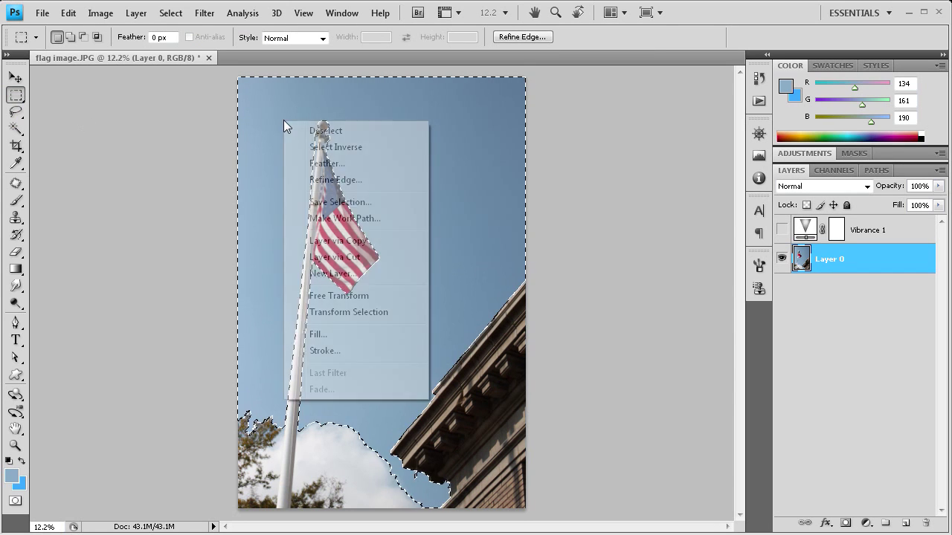
left_click(346, 246)
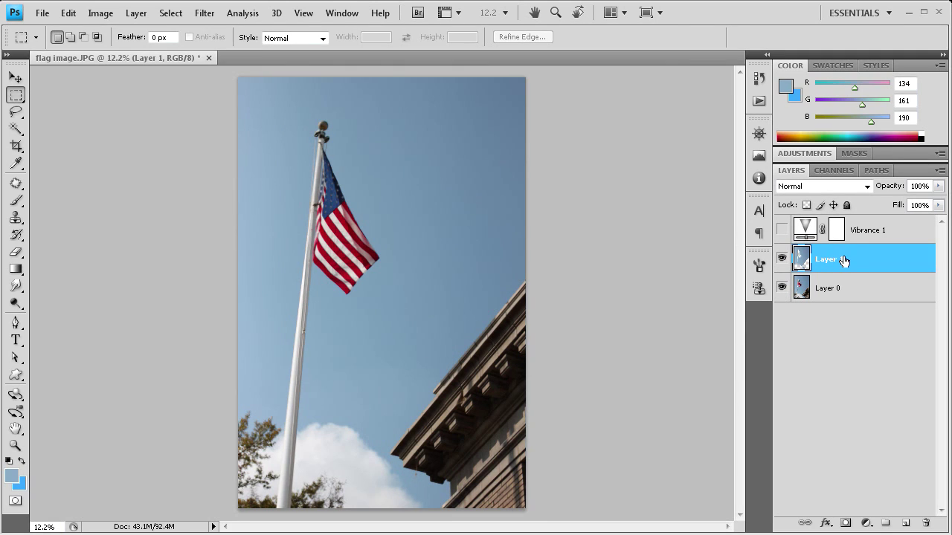
left_click(782, 289)
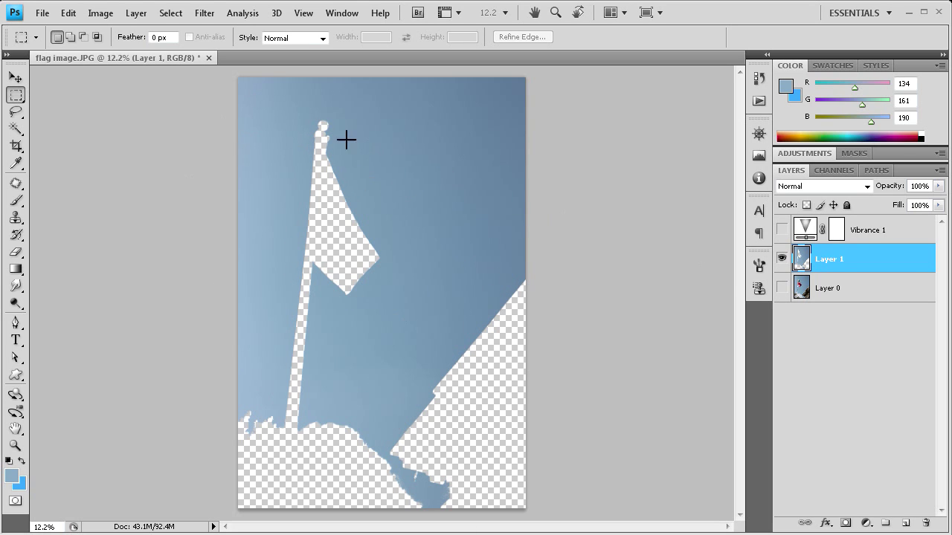
left_click(782, 287)
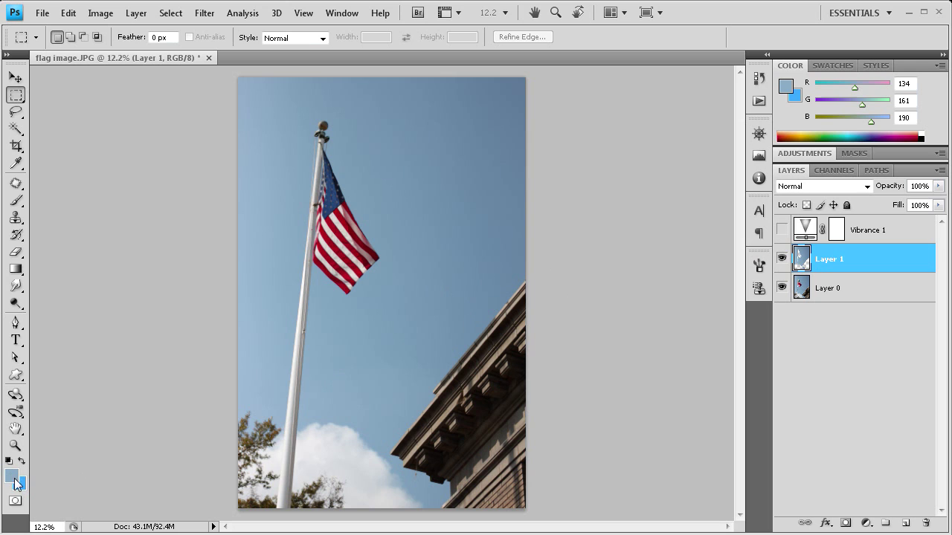
Step: Sample the photo's grey-blue sky colour and swap it into the background colour
left_click(12, 477)
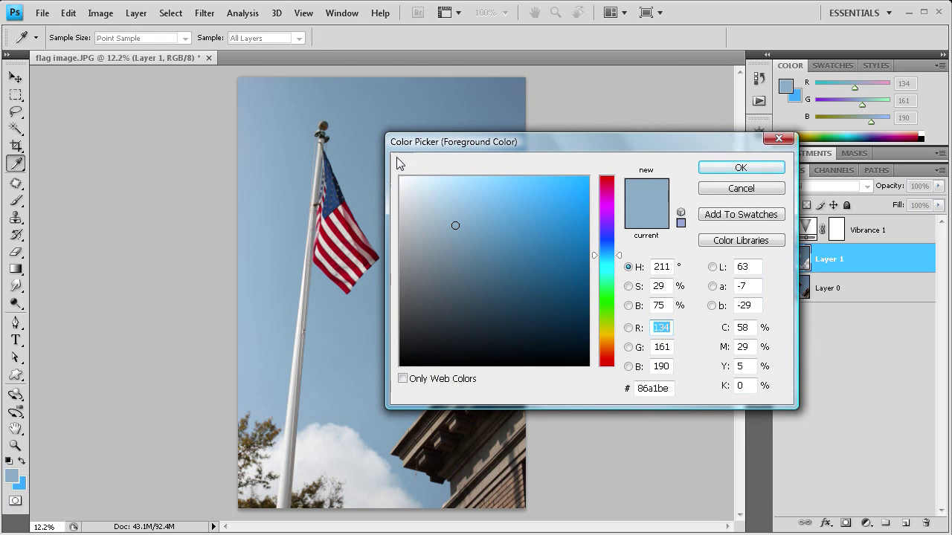
left_click_drag(408, 143, 436, 136)
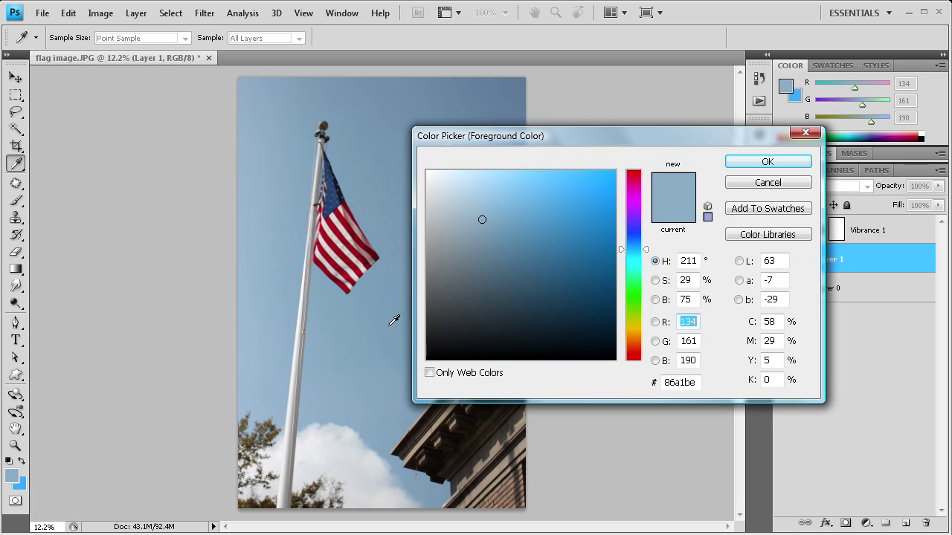
left_click(342, 419)
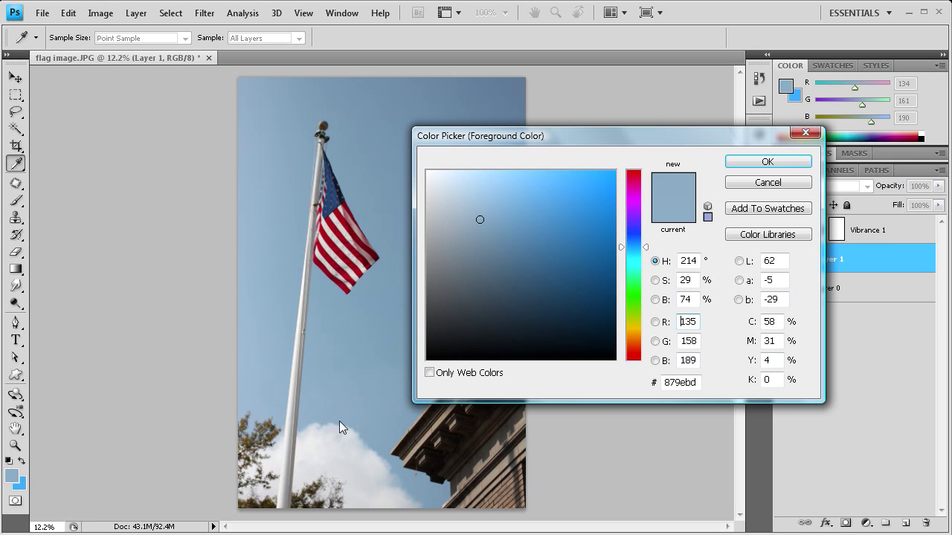
left_click(743, 160)
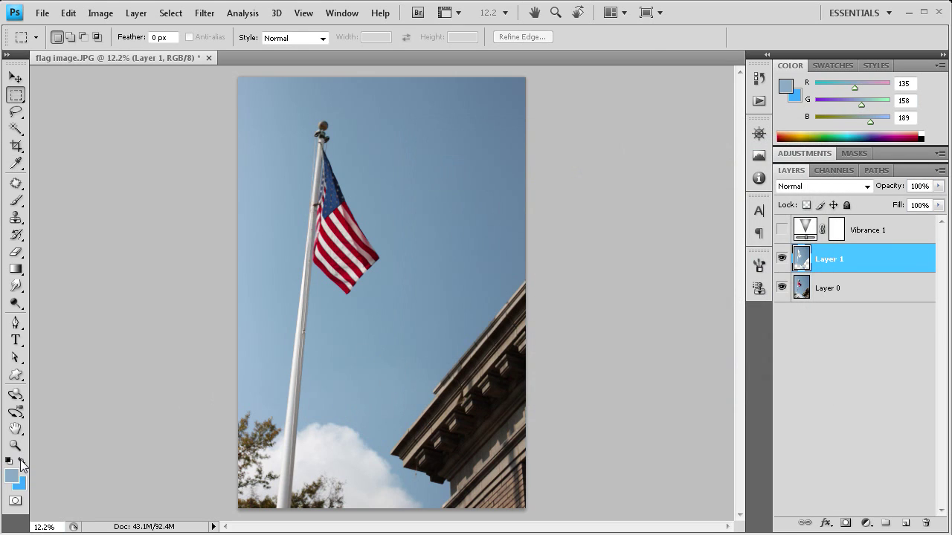
left_click(21, 462)
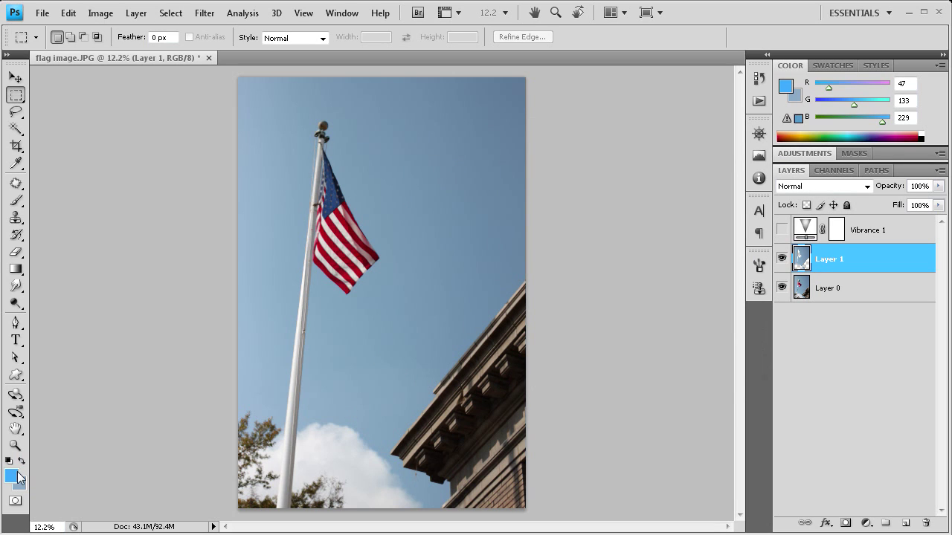
Step: Set the foreground colour to bright blue #2f85e5 (R47 G133 B229)
left_click(16, 474)
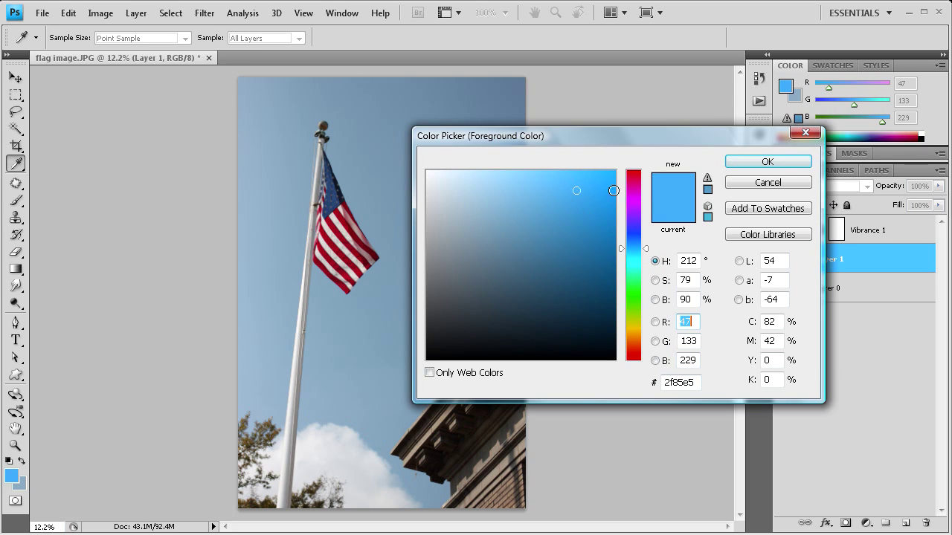
left_click(764, 163)
key("m")
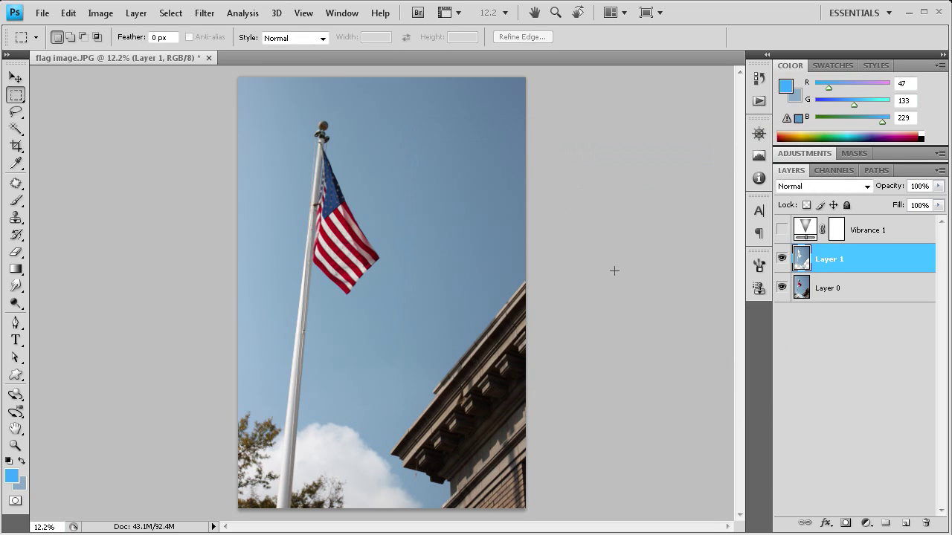
left_click_drag(791, 170, 546, 68)
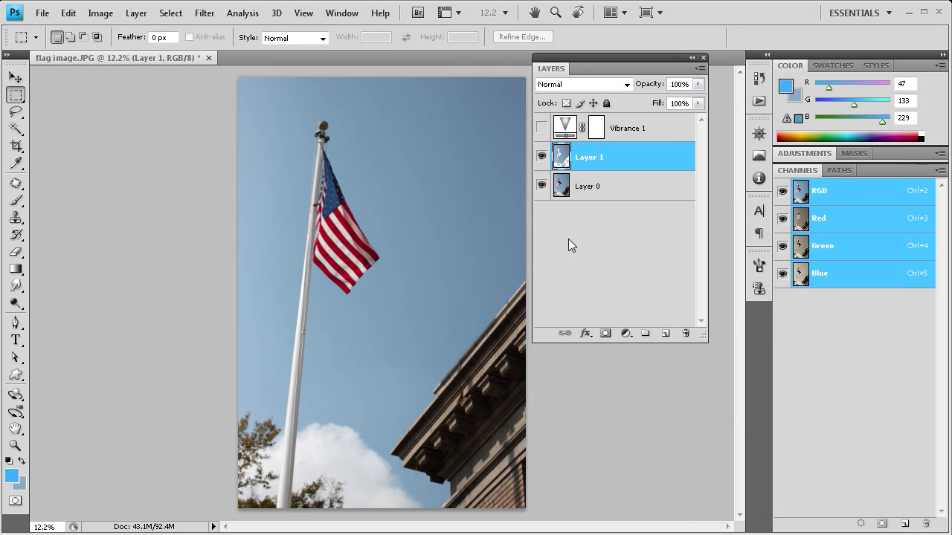
Step: Add a Gradient Overlay to Layer 1 with Reverse ticked and Angle 43°
left_click(585, 334)
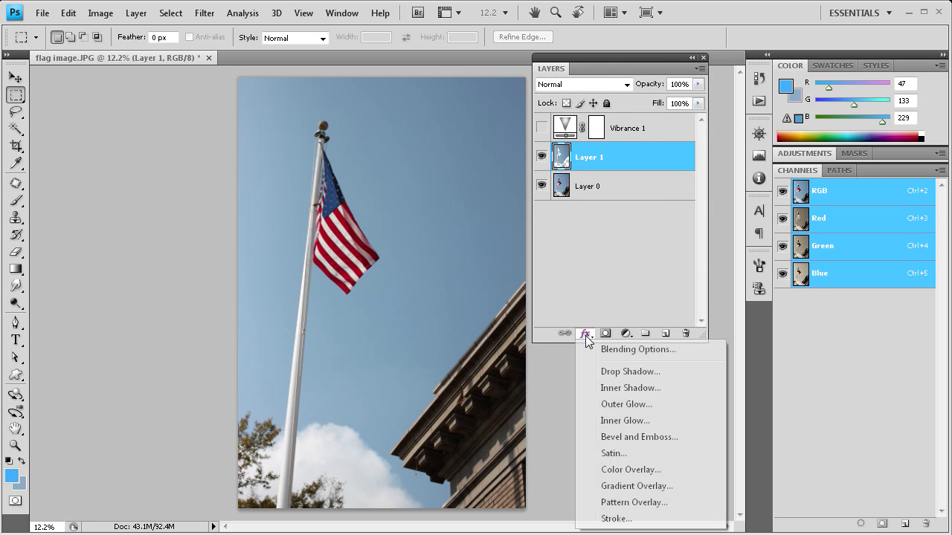
left_click(651, 488)
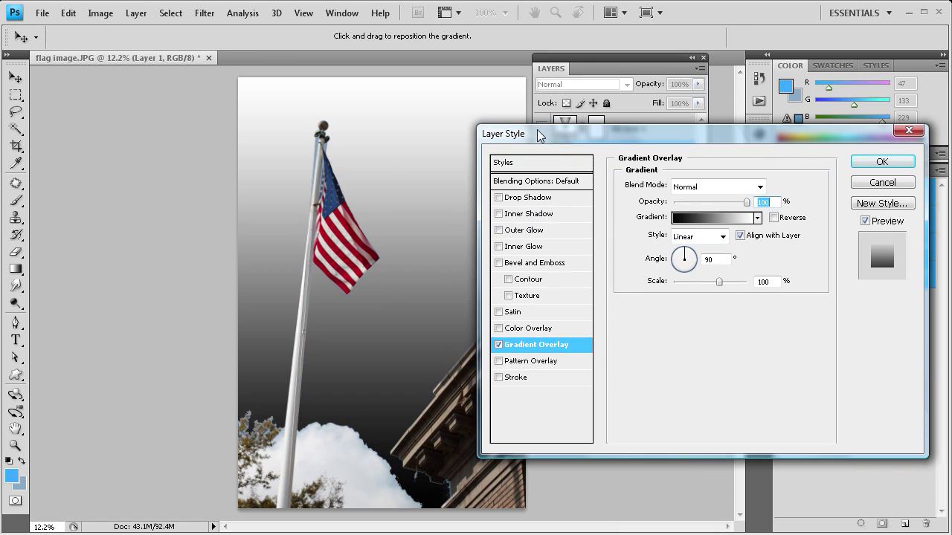
left_click_drag(539, 135, 672, 144)
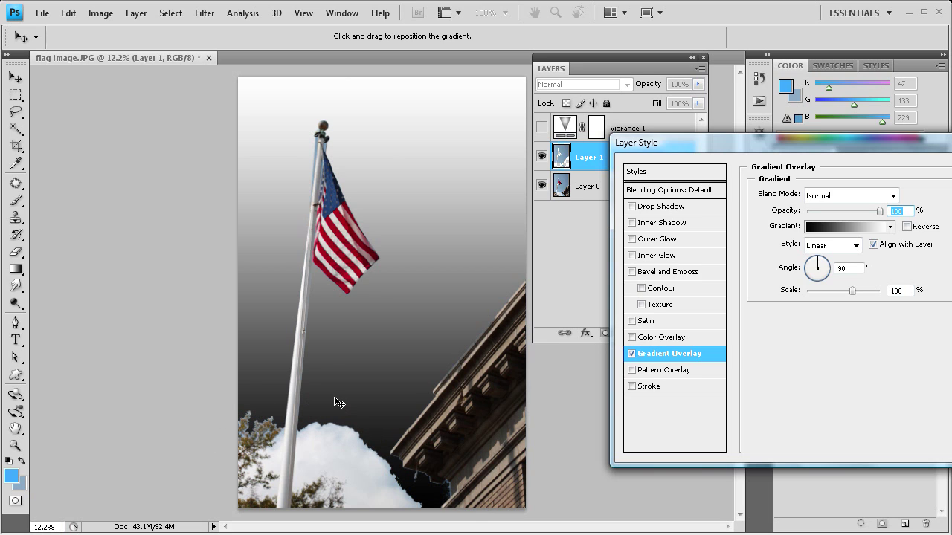
left_click_drag(742, 144, 541, 138)
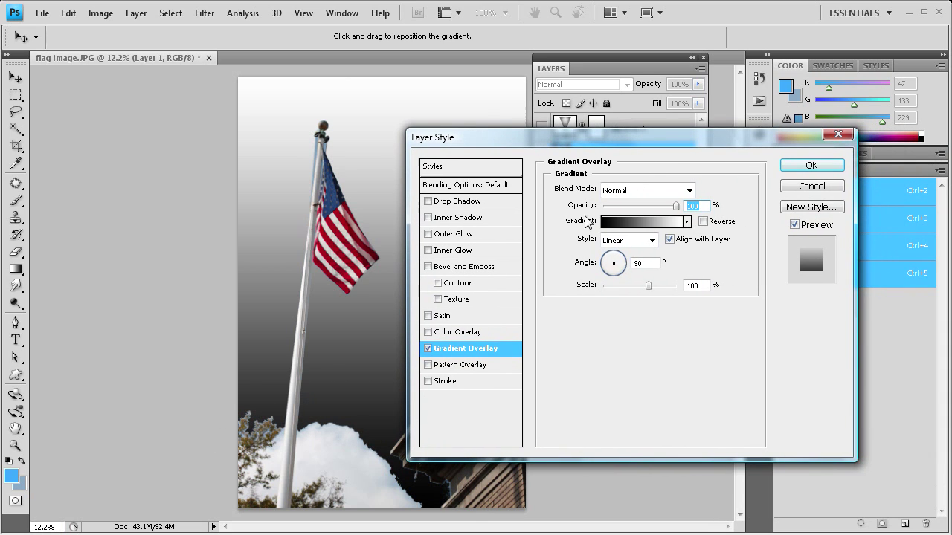
left_click(702, 221)
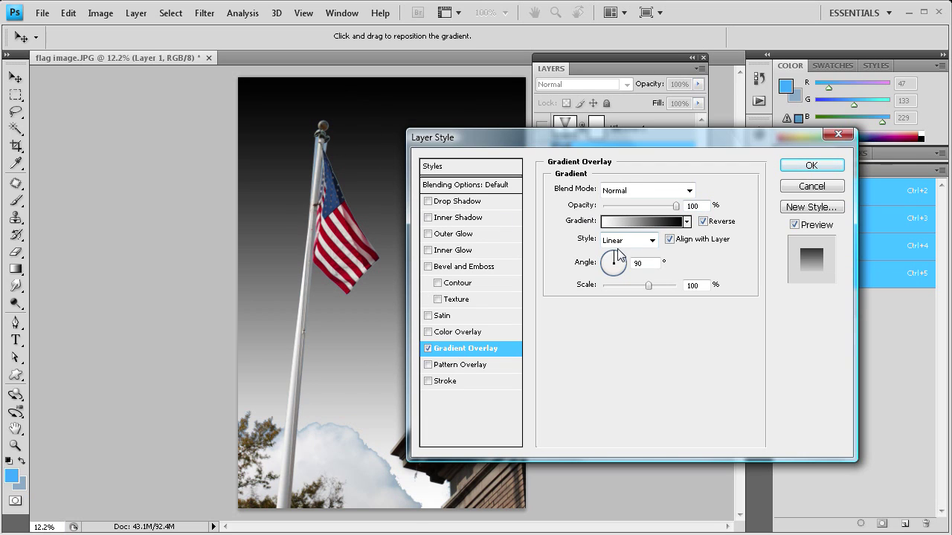
left_click_drag(617, 249, 628, 260)
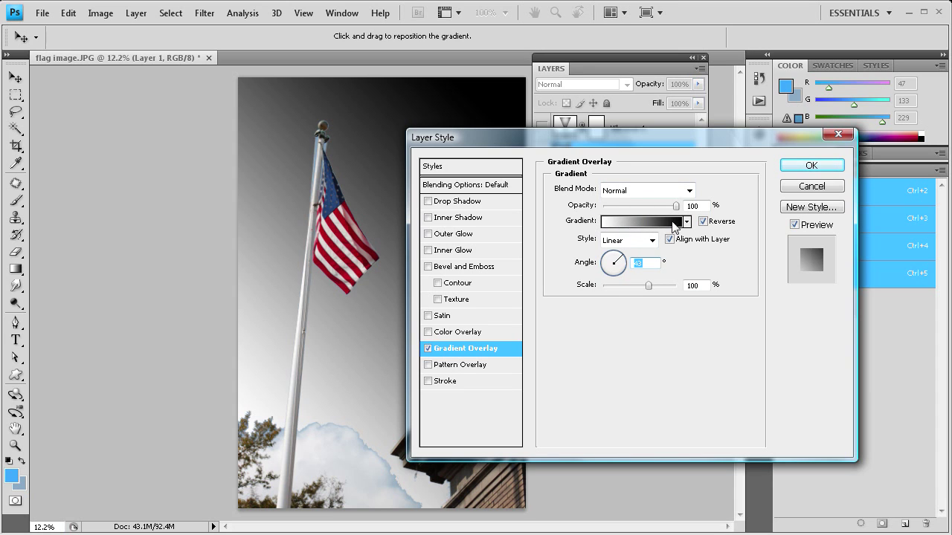
Step: In the Gradient Editor, set the left stop to bright blue #2f85e5
left_click(644, 221)
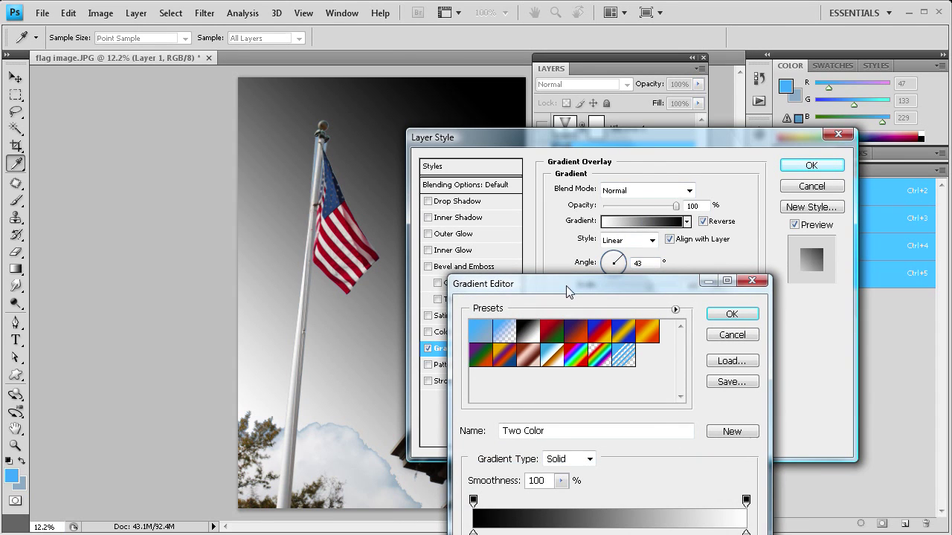
left_click_drag(566, 286, 579, 110)
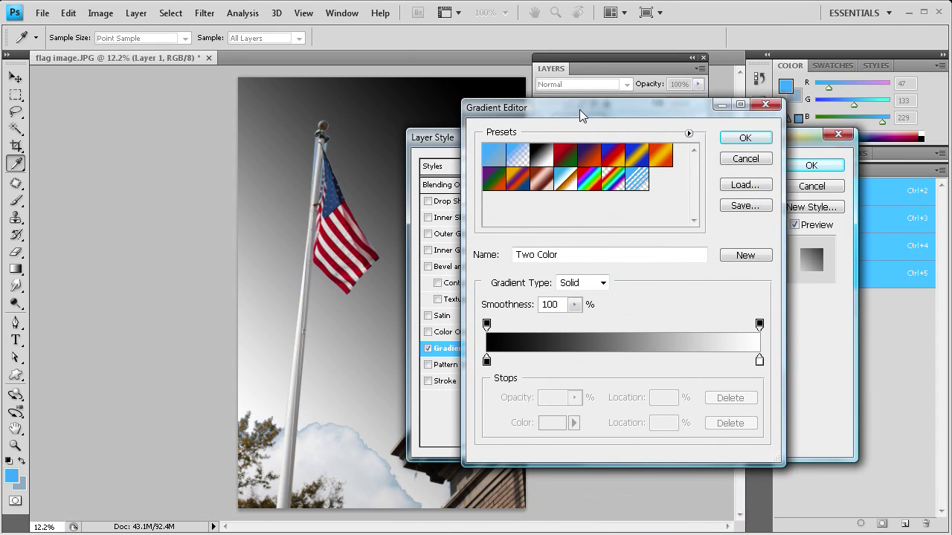
double_click(486, 361)
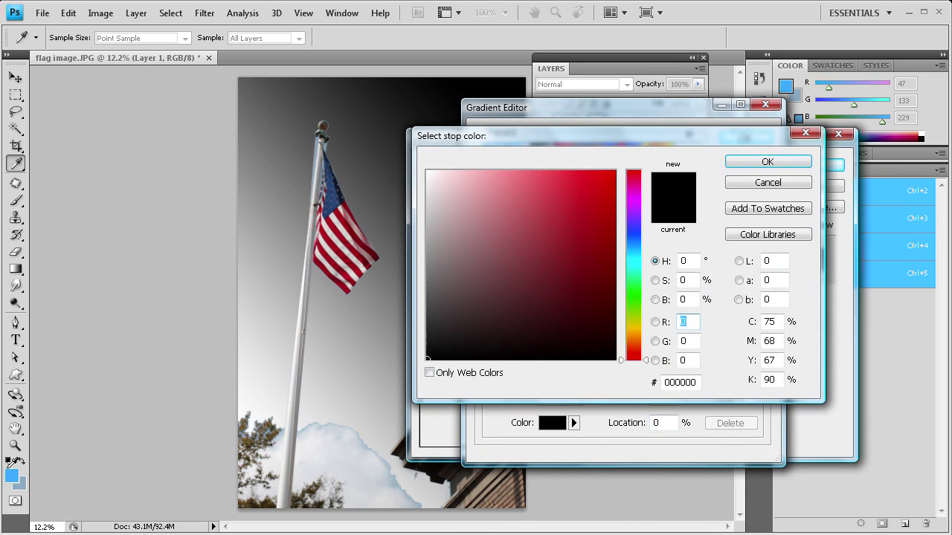
left_click(13, 473)
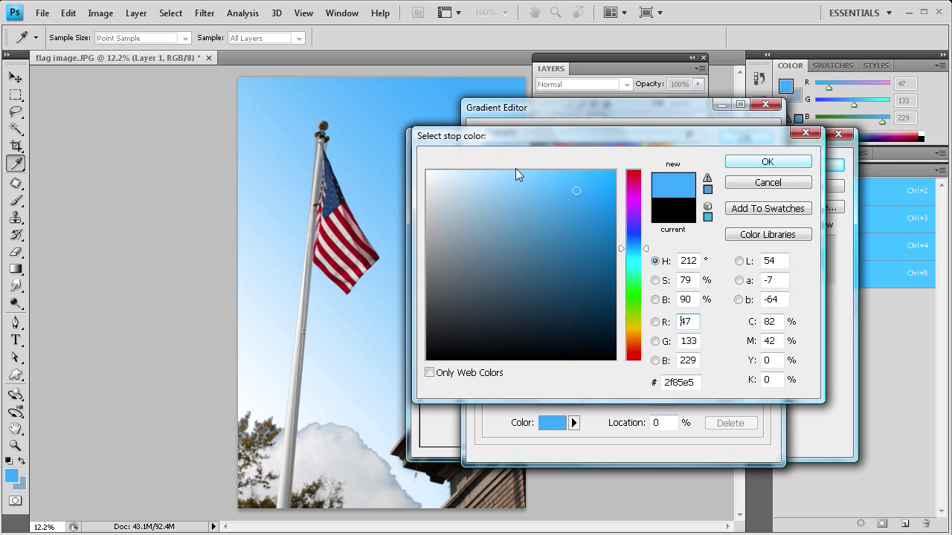
left_click(766, 161)
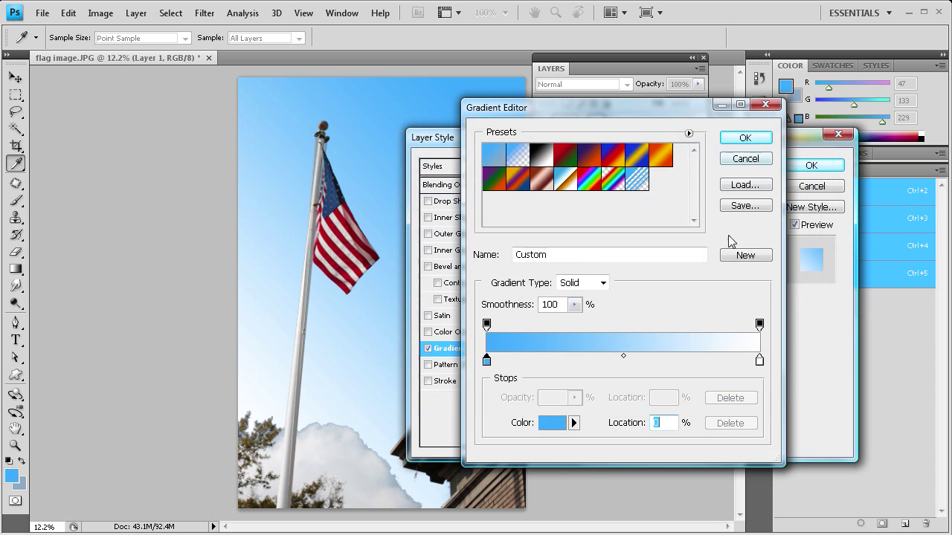
Step: Set the right stop to grey-blue #879ebd and apply the gradient overlay
double_click(759, 362)
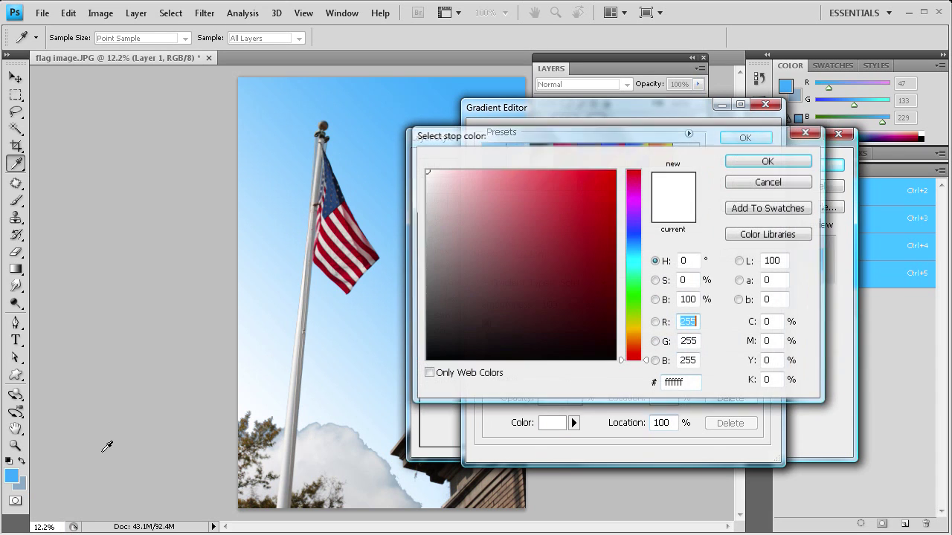
left_click(23, 487)
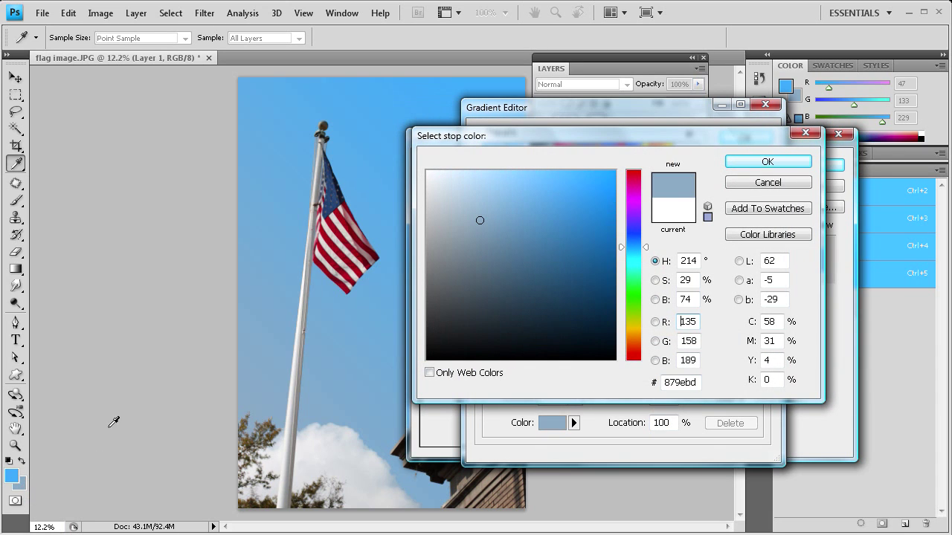
left_click(766, 162)
left_click(753, 135)
left_click(805, 166)
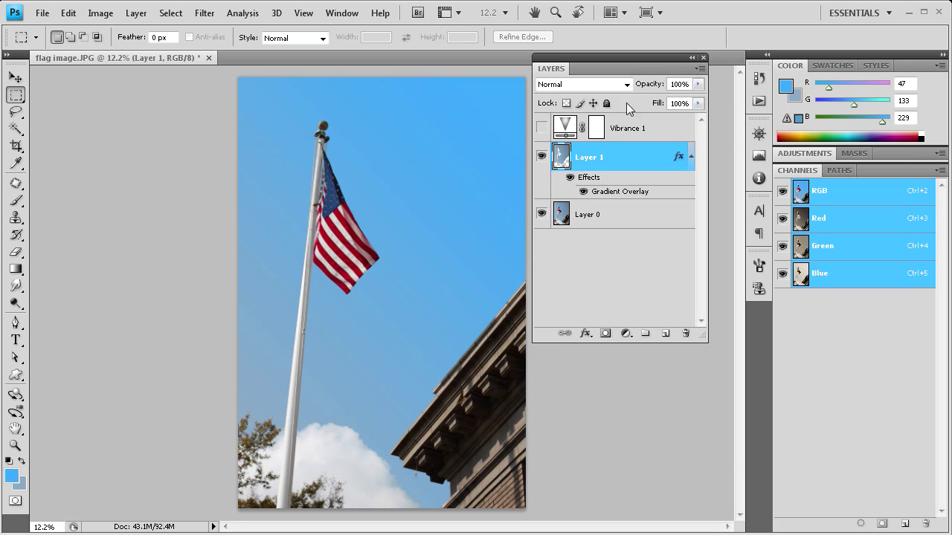
Step: Lower Layer 1's opacity to 60% and toggle its visibility to compare with the original sky
left_click(697, 84)
left_click_drag(698, 98, 677, 98)
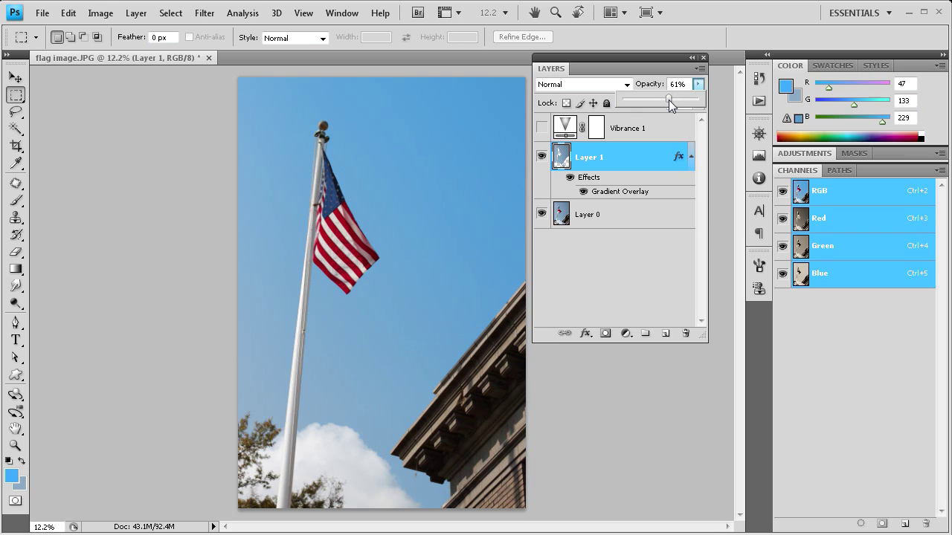
left_click(541, 157)
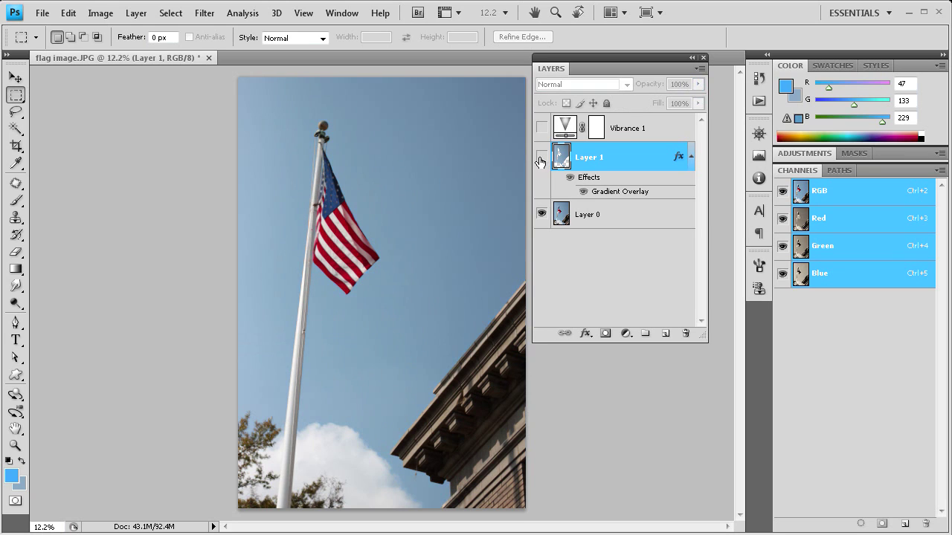
left_click(541, 156)
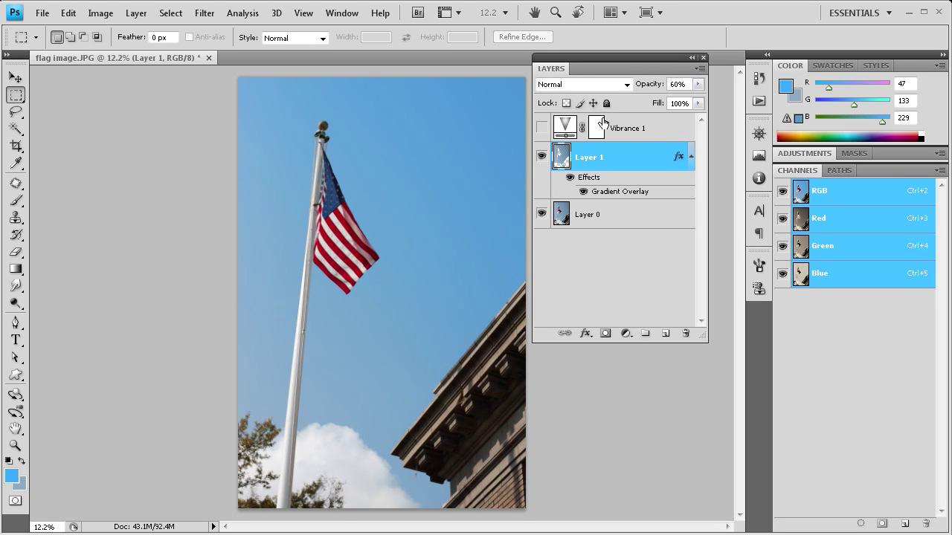
Step: Alternate visibility of Layer 1 and Vibrance 1, ending with Vibrance 1 shown and Layer 1 hidden
left_click(540, 158)
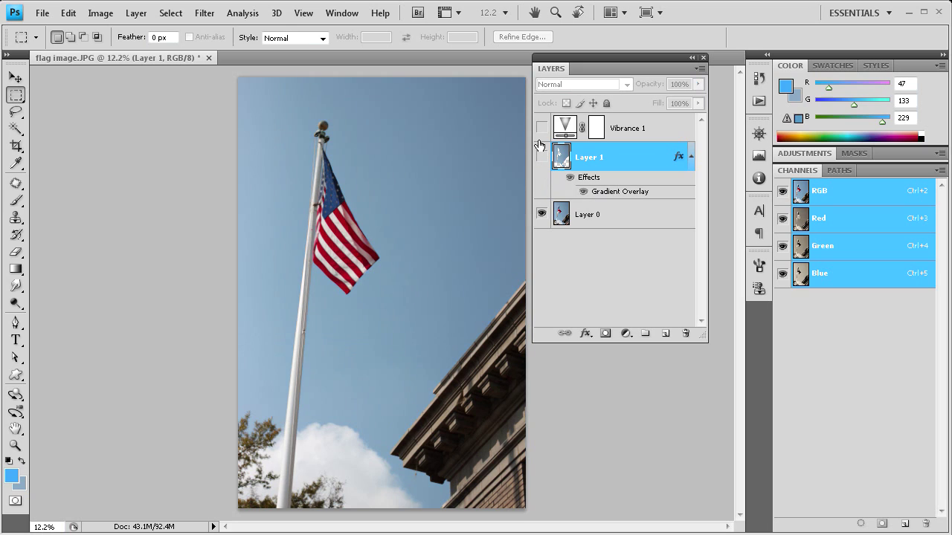
left_click(540, 128)
left_click(541, 128)
left_click(542, 156)
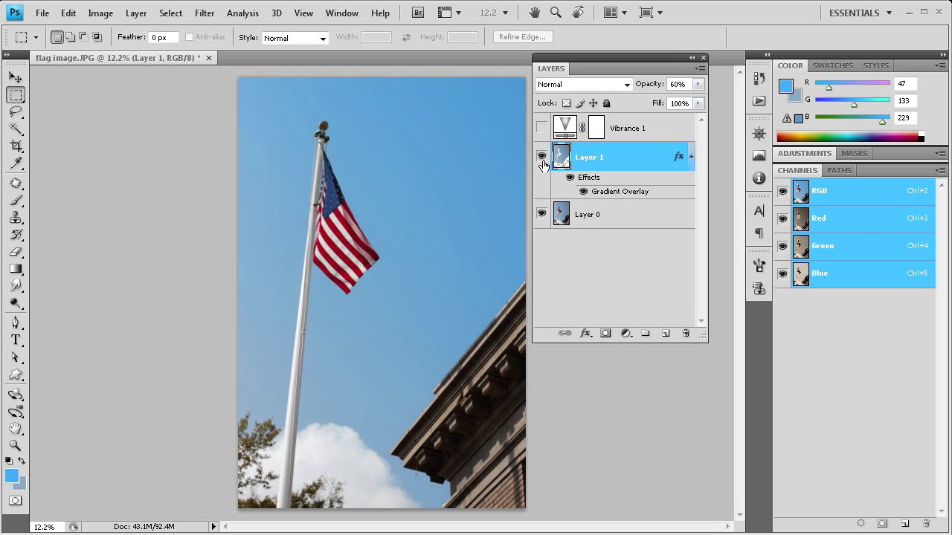
left_click(541, 156)
left_click(541, 128)
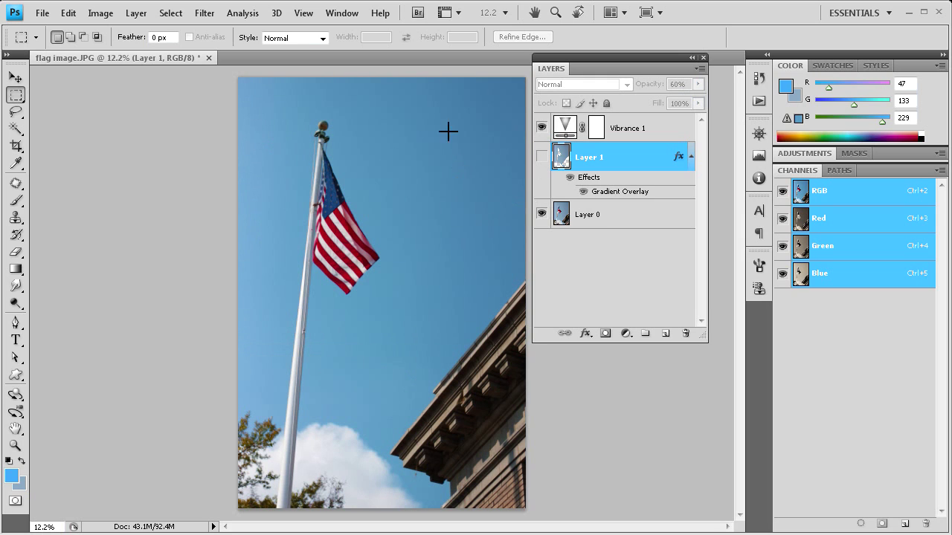